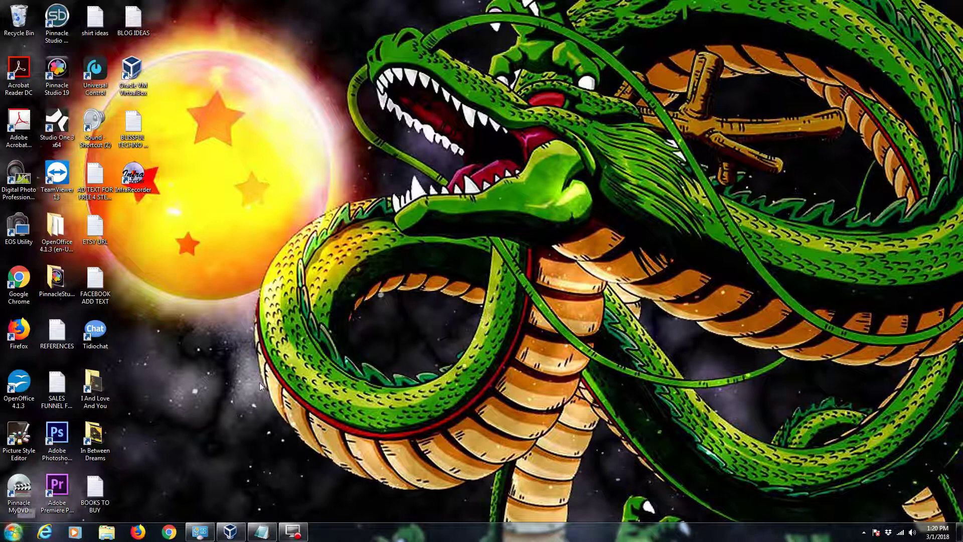
# Step: Open the network adapter settings from the Network and Sharing Center in Control Panel
pyautogui.click(13, 532)
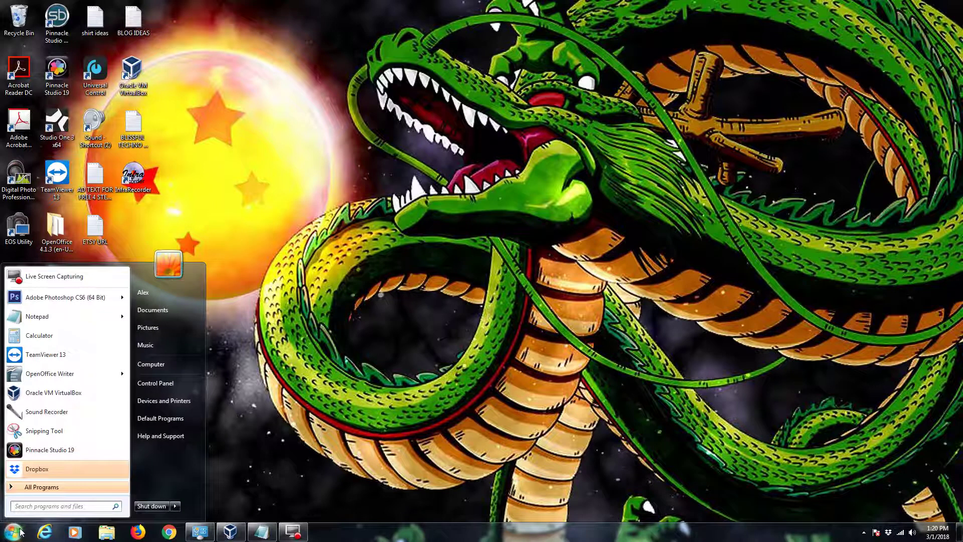
pyautogui.click(159, 383)
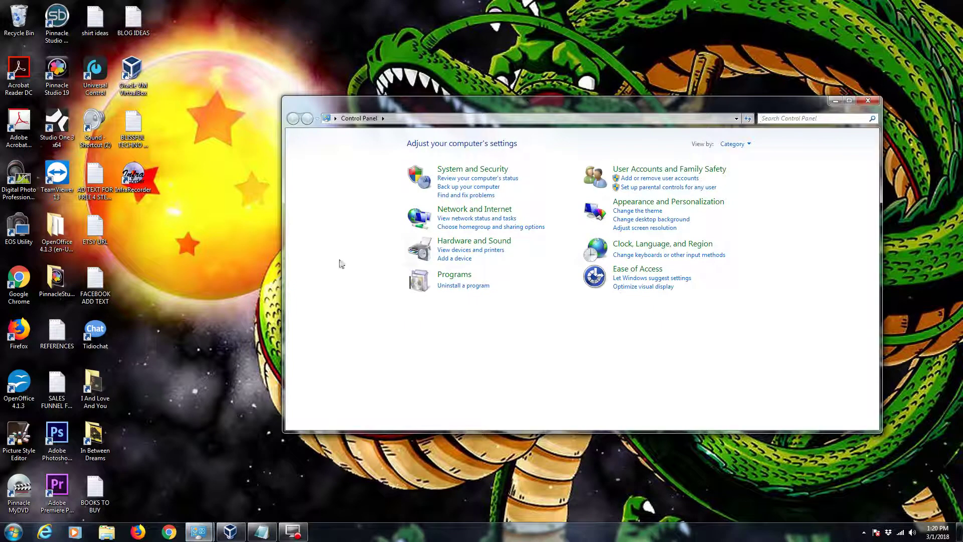
pyautogui.click(490, 210)
pyautogui.click(449, 145)
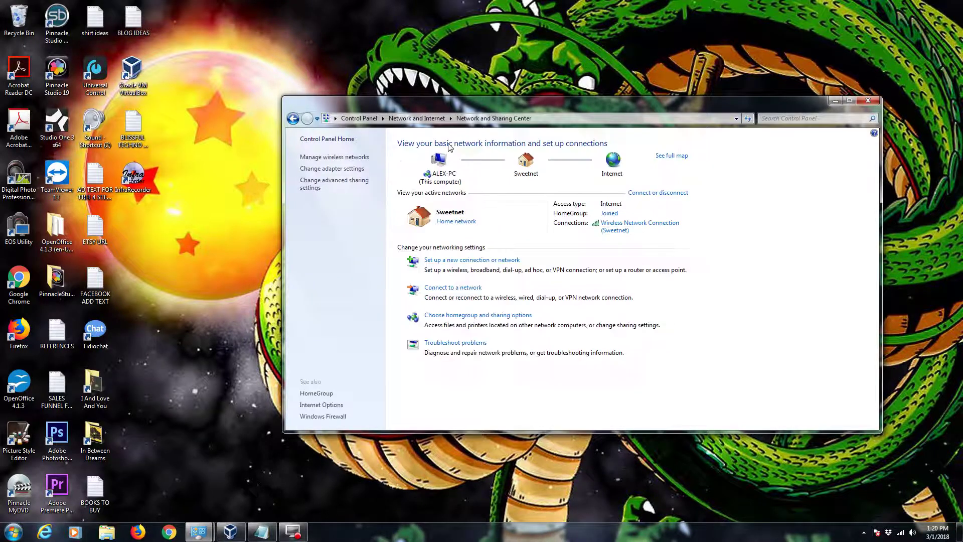
pyautogui.click(351, 168)
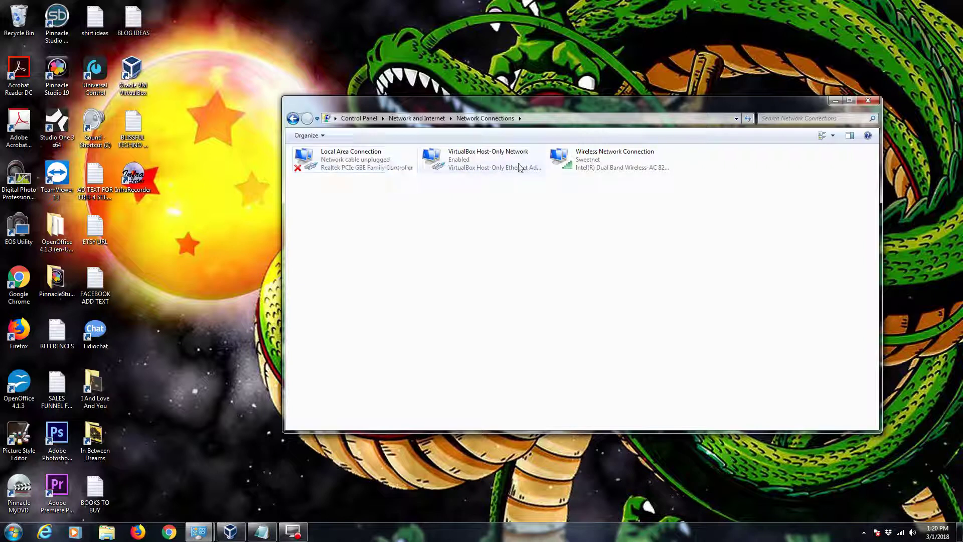
# Step: Open the properties of the Wireless Network Connection adapter
pyautogui.click(612, 154)
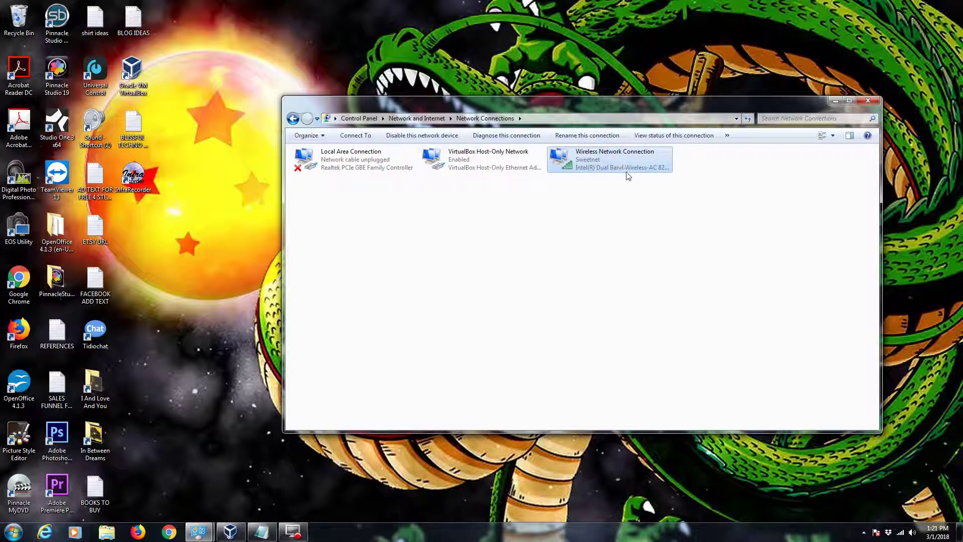
pyautogui.click(356, 189)
pyautogui.click(342, 163)
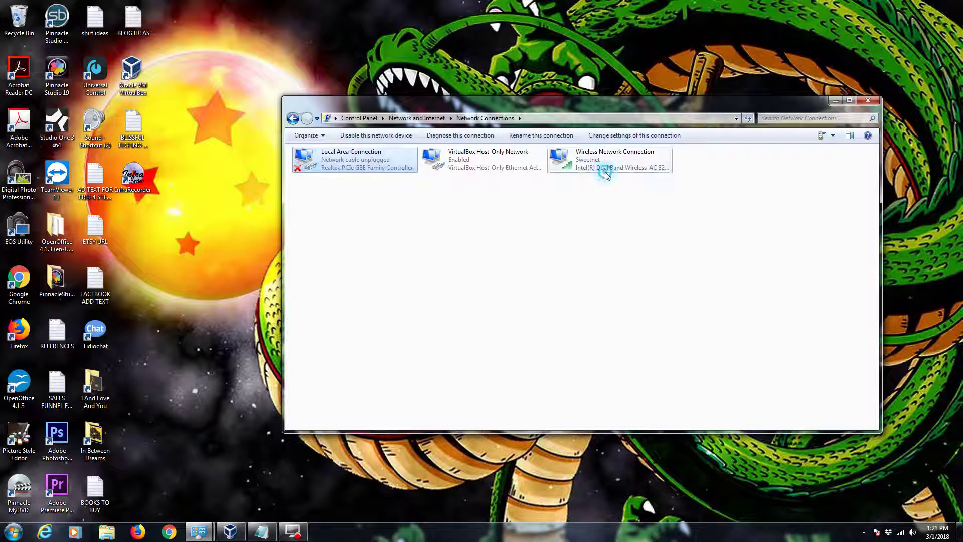
pyautogui.click(649, 170)
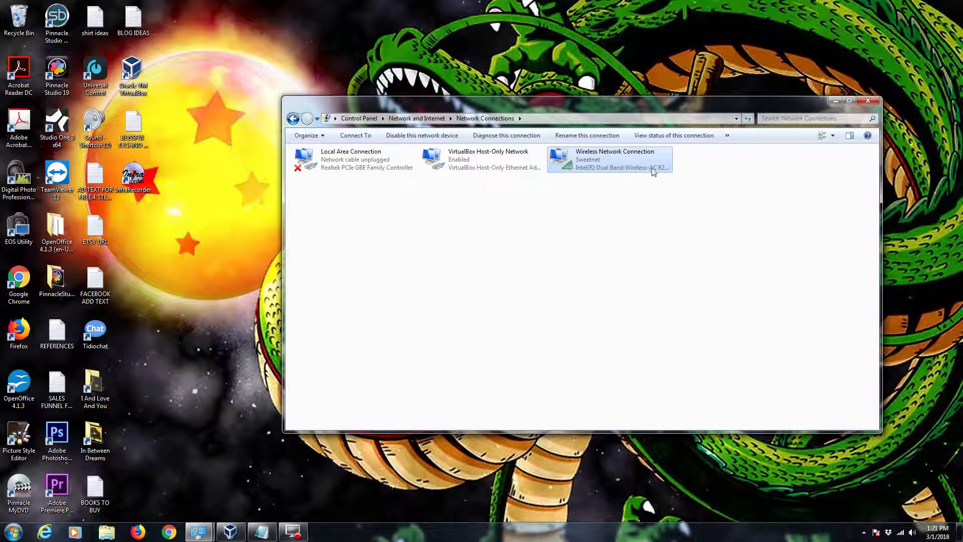
pyautogui.rightClick(606, 154)
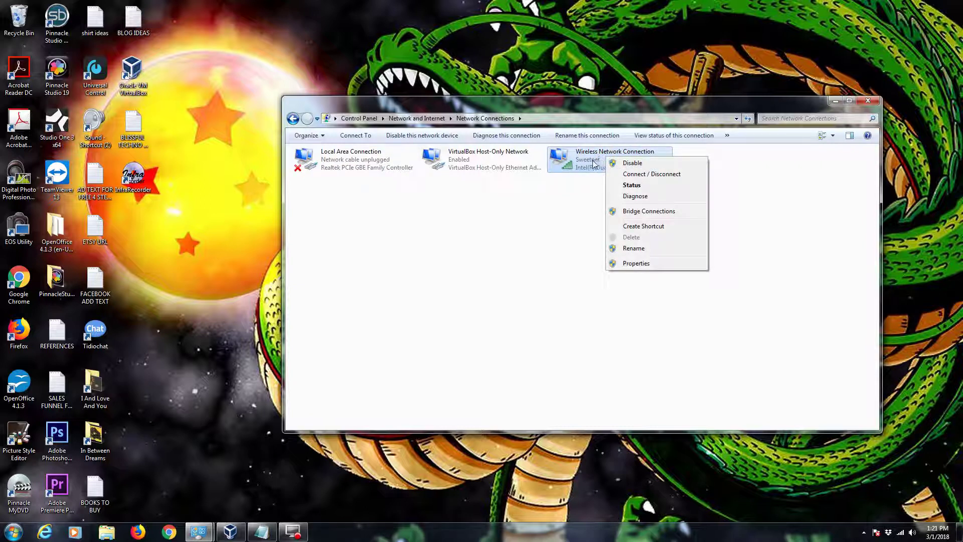
pyautogui.click(635, 263)
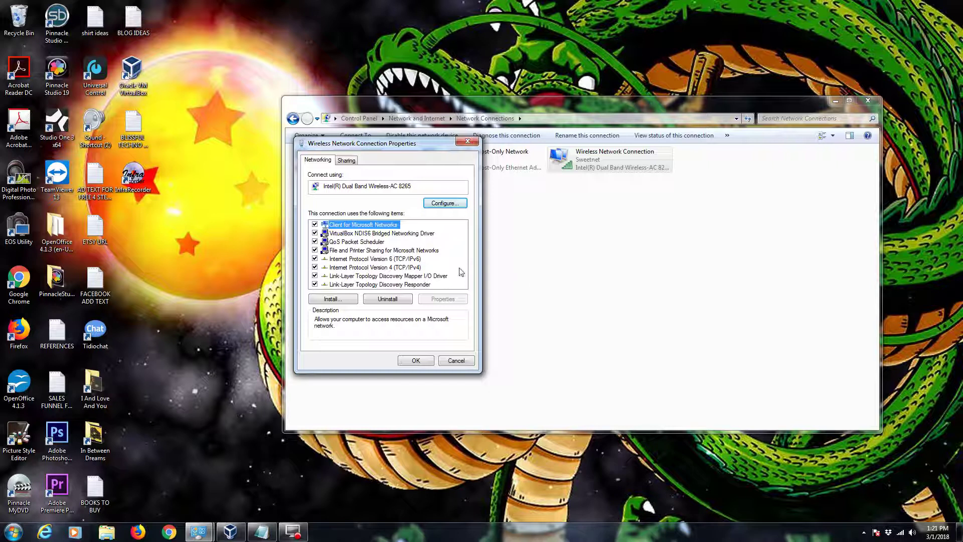
# Step: Open the Internet Protocol Version 4 (TCP/IPv4) properties and choose to use a manually specified IP address
pyautogui.click(346, 268)
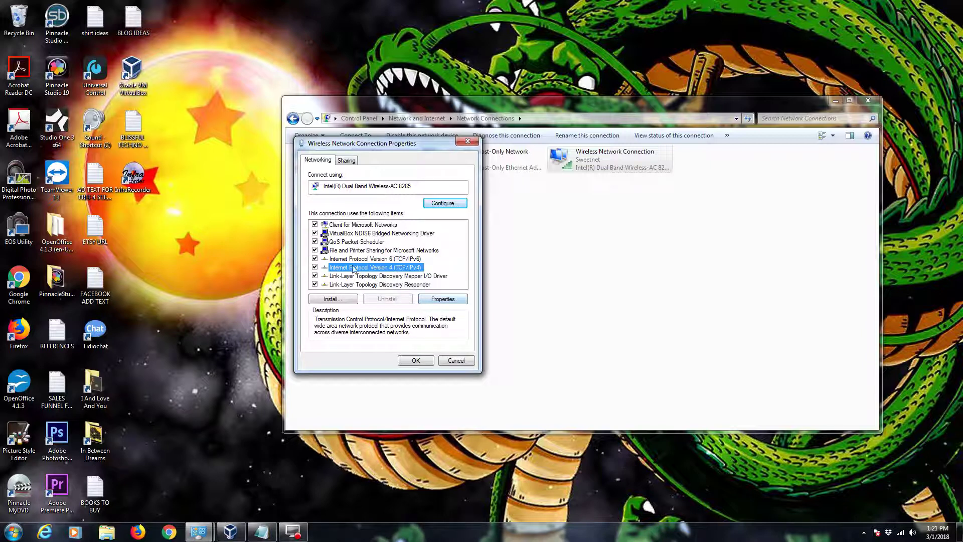
pyautogui.click(461, 301)
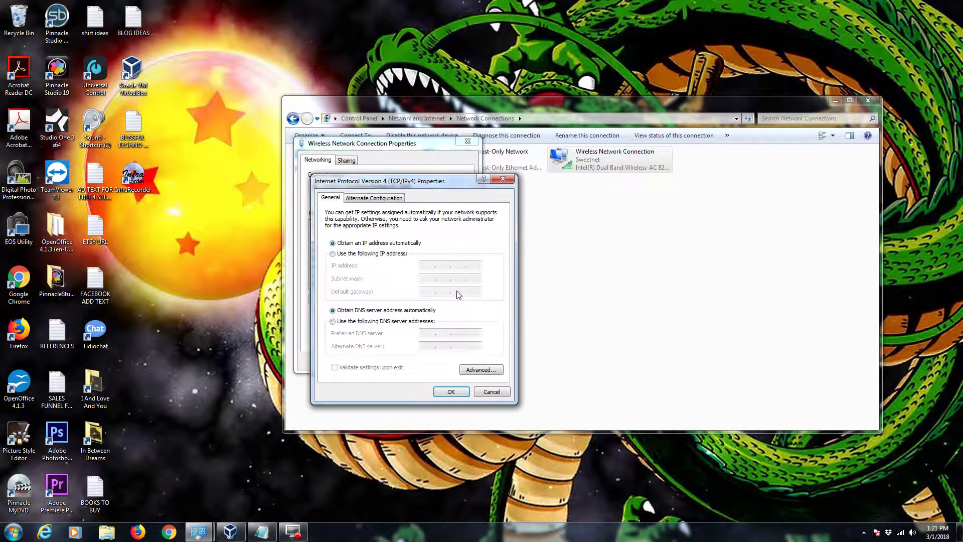
pyautogui.click(379, 256)
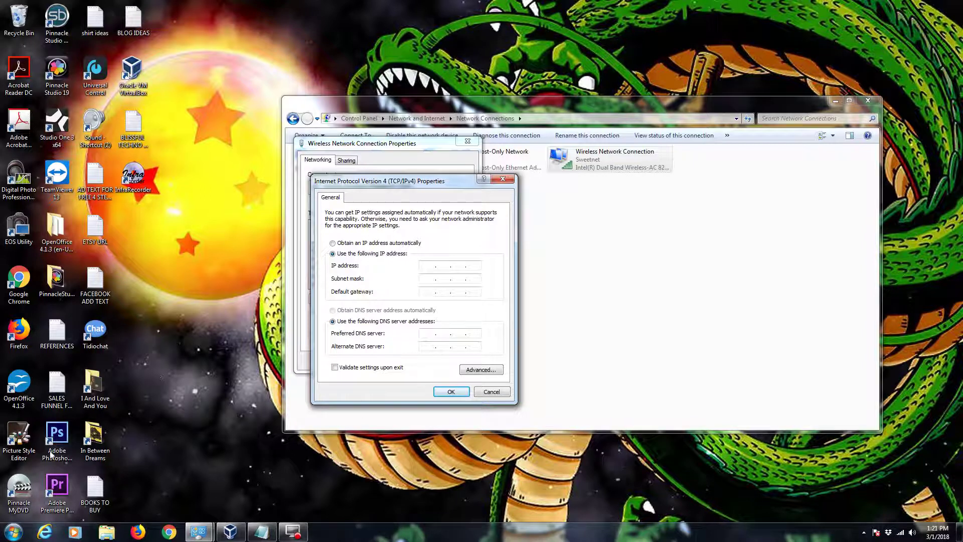
# Step: Run ipconfig in a Command Prompt and look up the wireless adapter's IPv4 details, keeping the IPv4 properties dialog in view
pyautogui.click(13, 531)
pyautogui.write('cmd')
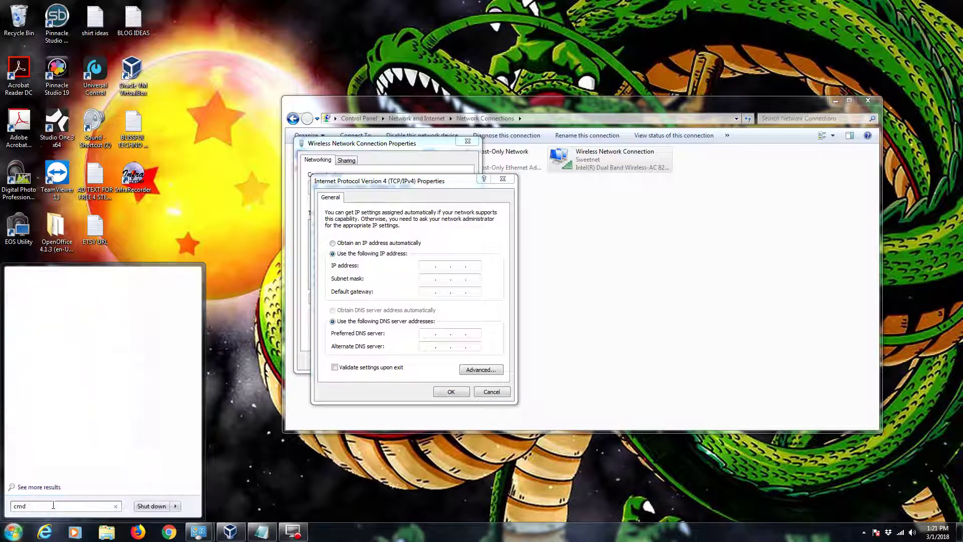
pyautogui.press('Return')
pyautogui.write('ipconfig')
pyautogui.press('Return')
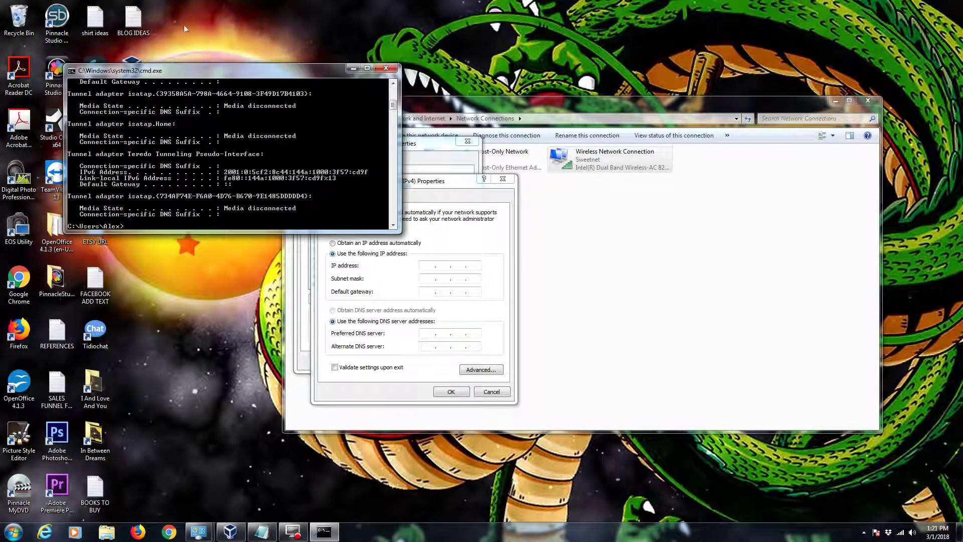
pyautogui.click(393, 85)
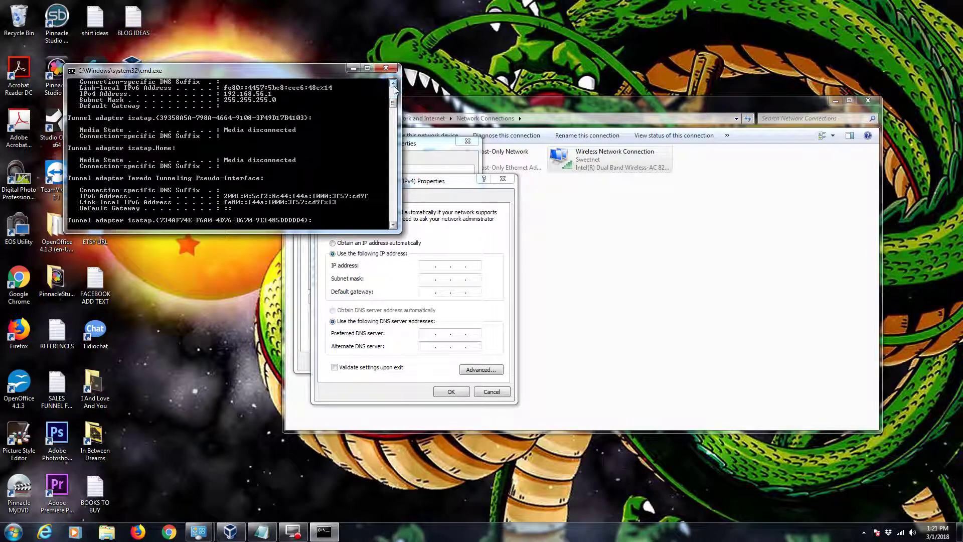
pyautogui.click(394, 86)
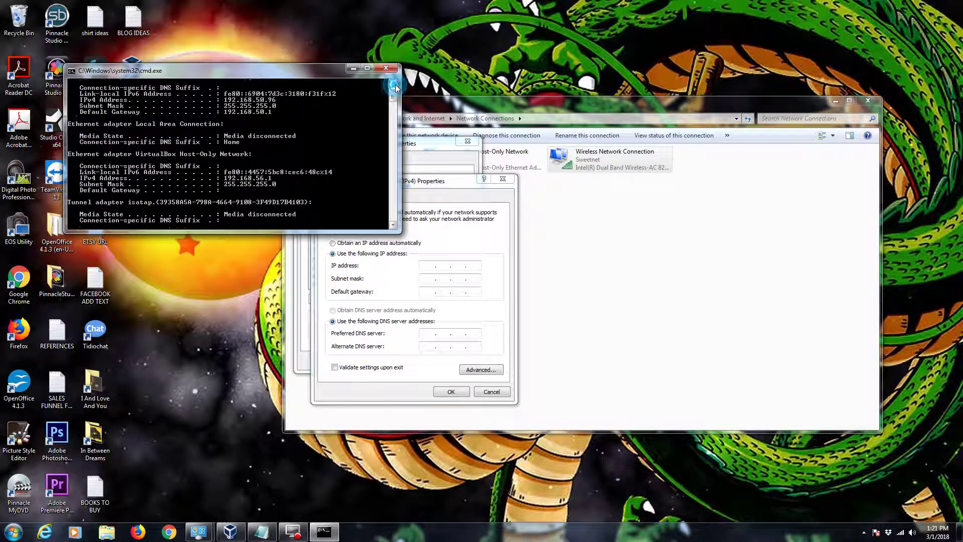
pyautogui.moveTo(303, 69); pyautogui.dragTo(249, 17)
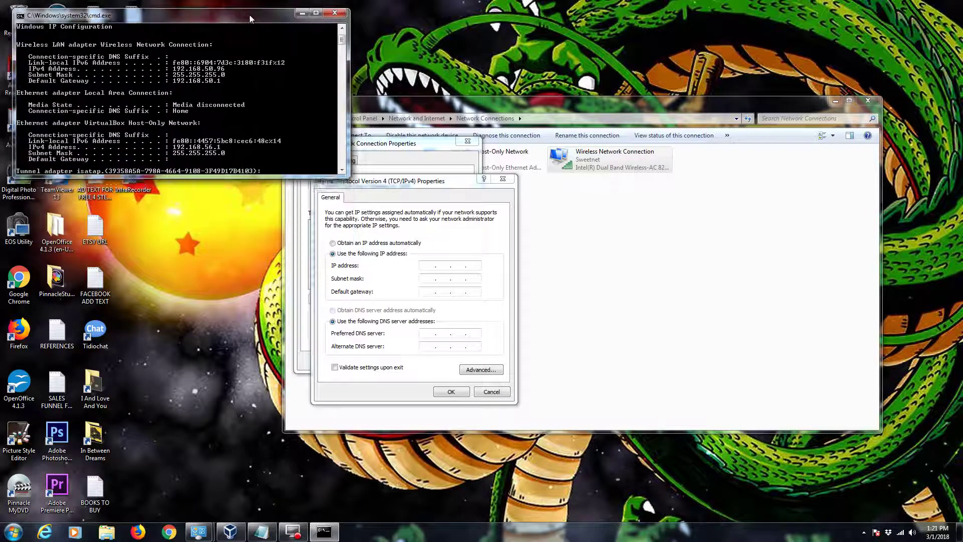
# Step: Set the IP address to 192.168.50.96 and the subnet mask to 255.255.255.0 in the IPv4 properties
pyautogui.click(434, 266)
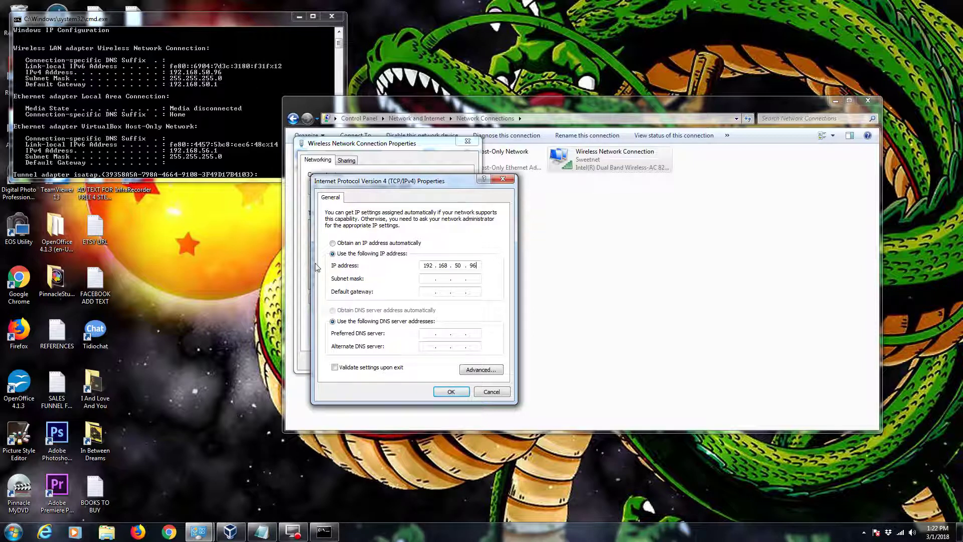
pyautogui.press('Tab')
pyautogui.press('Tab')
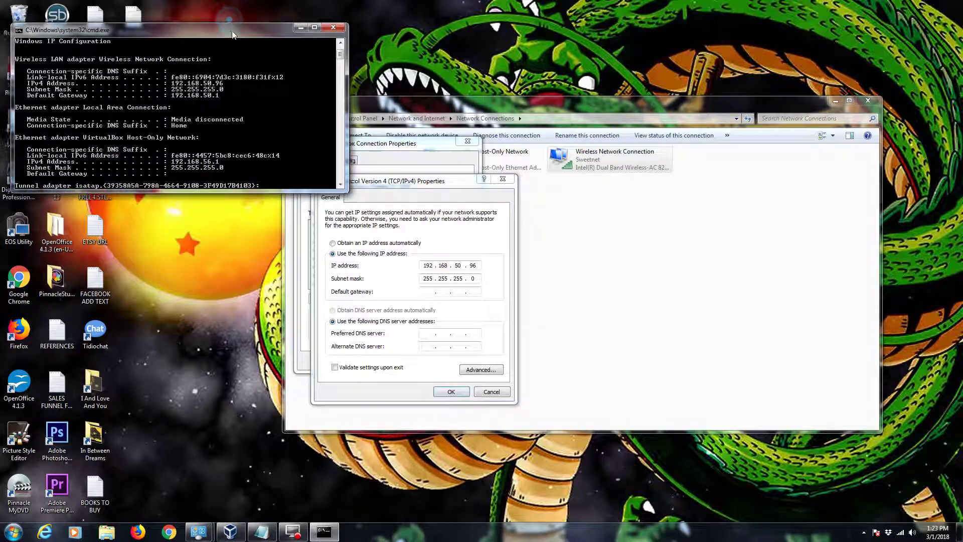
# Step: Close the Command Prompt and run ipconfig again in a new one
pyautogui.click(331, 16)
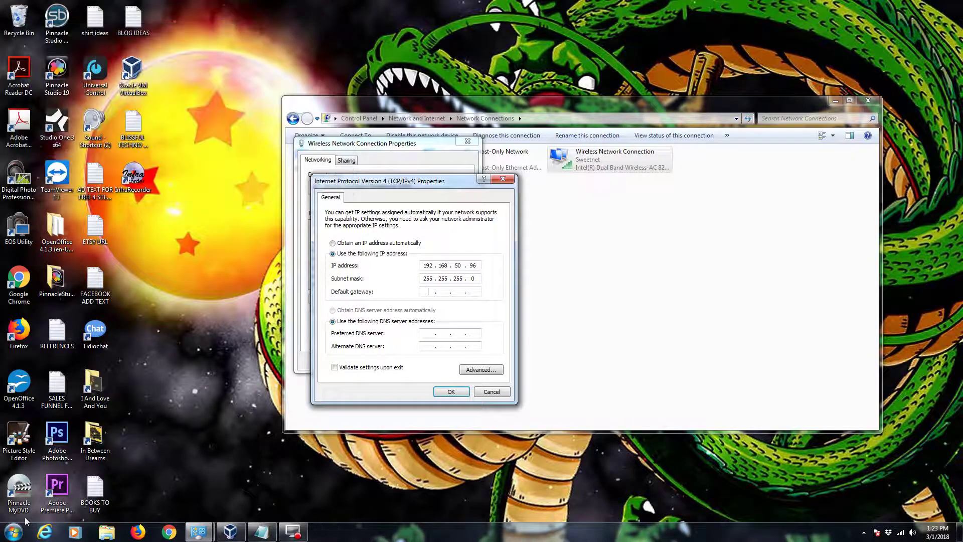
pyautogui.click(13, 531)
pyautogui.click(44, 507)
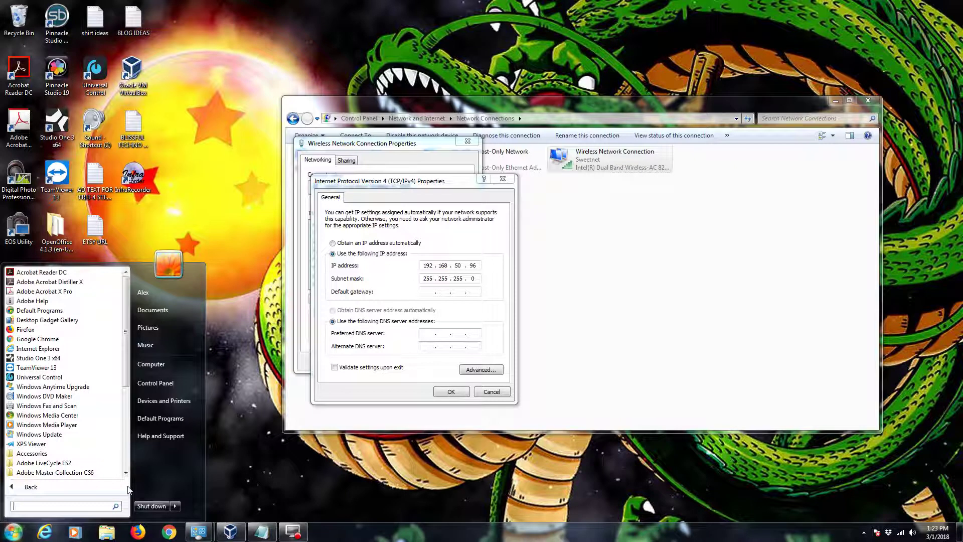
pyautogui.write('cmd')
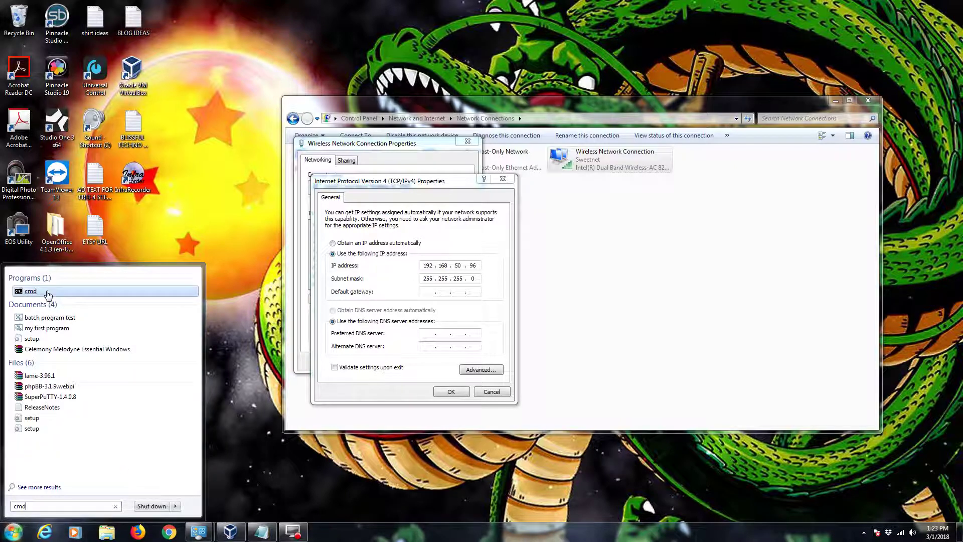
pyautogui.click(31, 291)
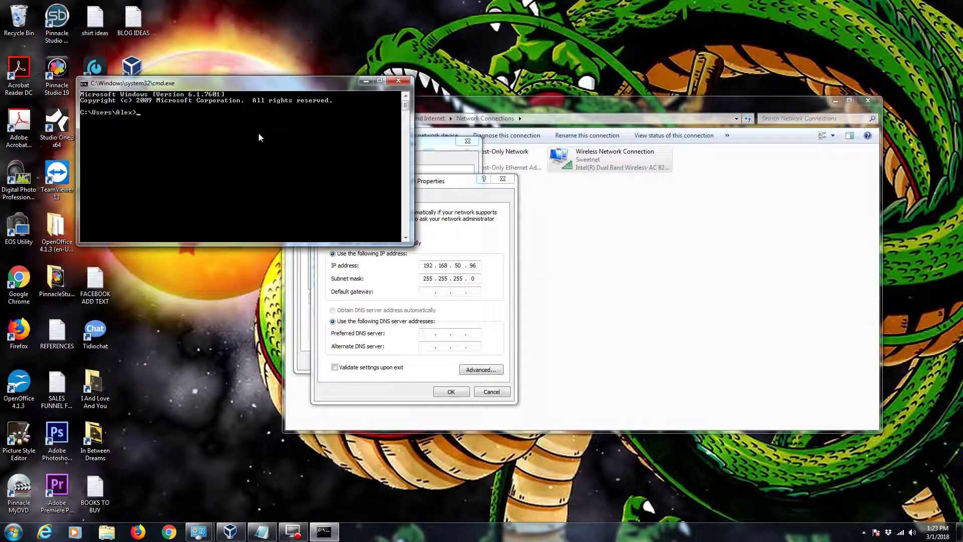
pyautogui.write('ipconfig')
pyautogui.press('Return')
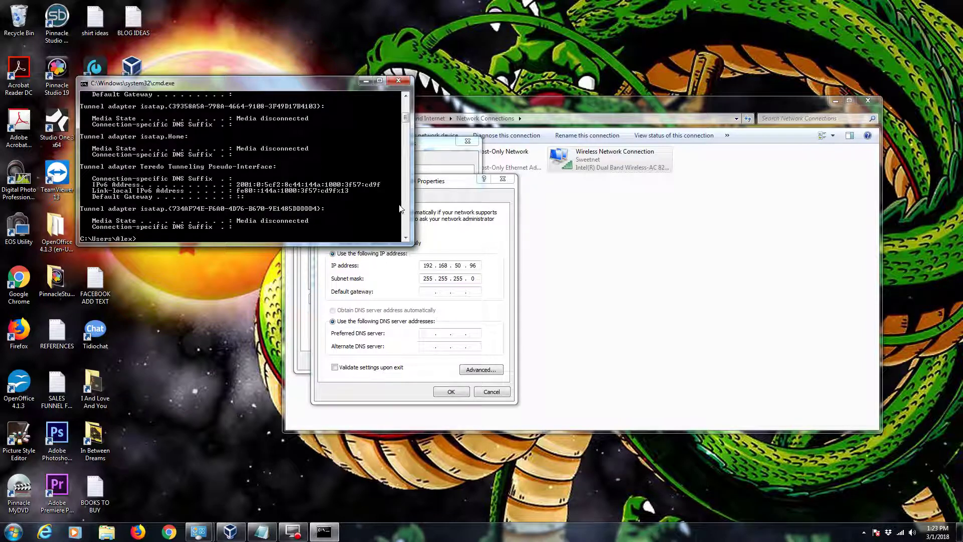
# Step: Enlarge the Command Prompt to read the wireless adapter's details and set the IPv4 default gateway to 192.168.50.1
pyautogui.moveTo(412, 244); pyautogui.dragTo(405, 368)
pyautogui.scroll(7, 371, 214)
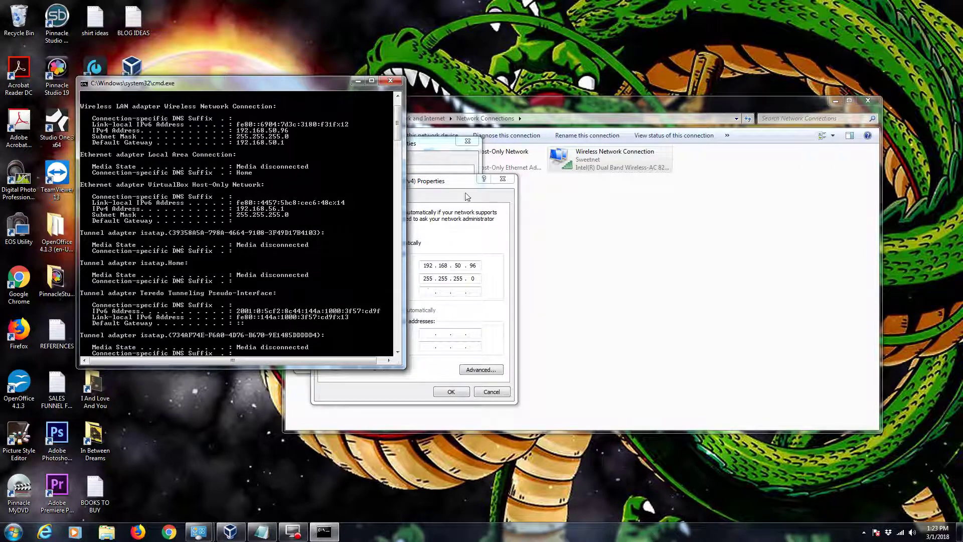
pyautogui.click(460, 210)
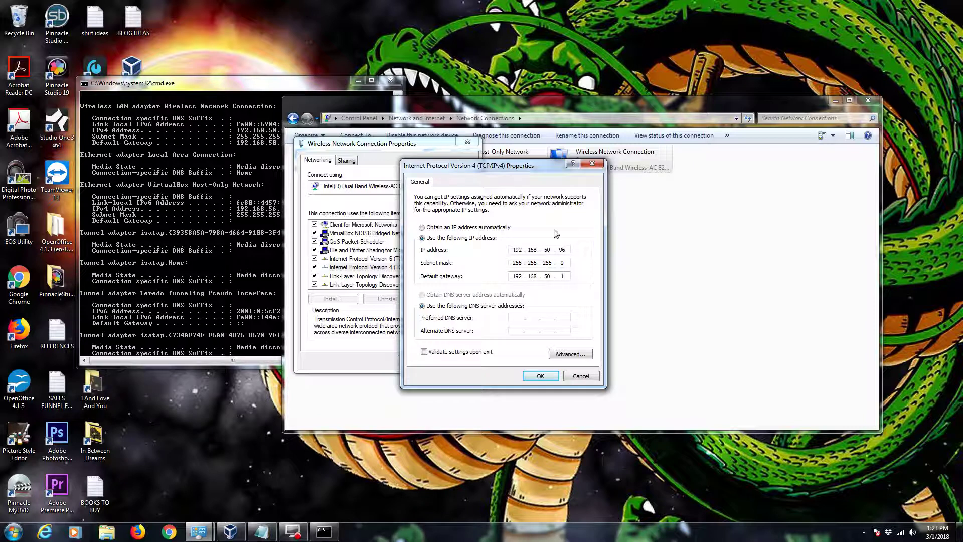
pyautogui.moveTo(254, 89); pyautogui.dragTo(215, 75)
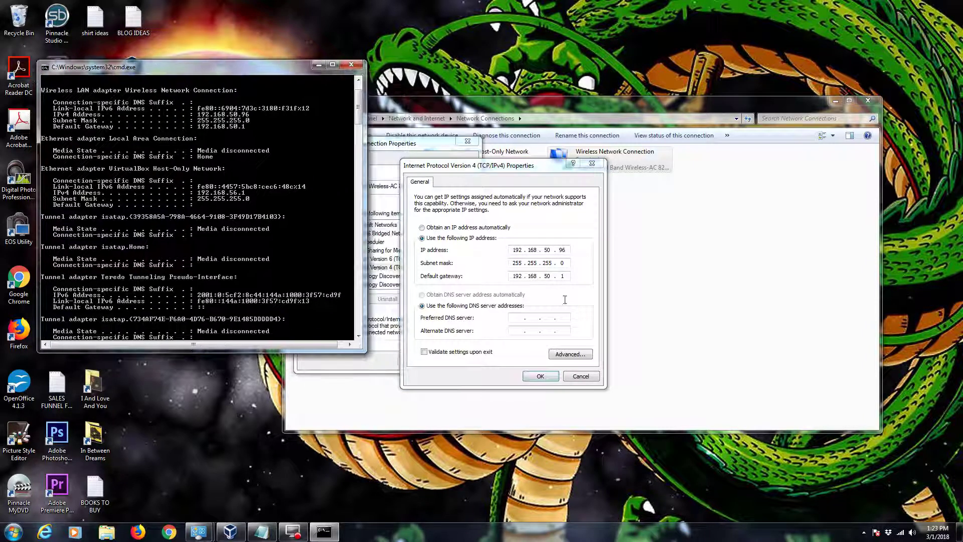
pyautogui.click(513, 318)
pyautogui.click(157, 344)
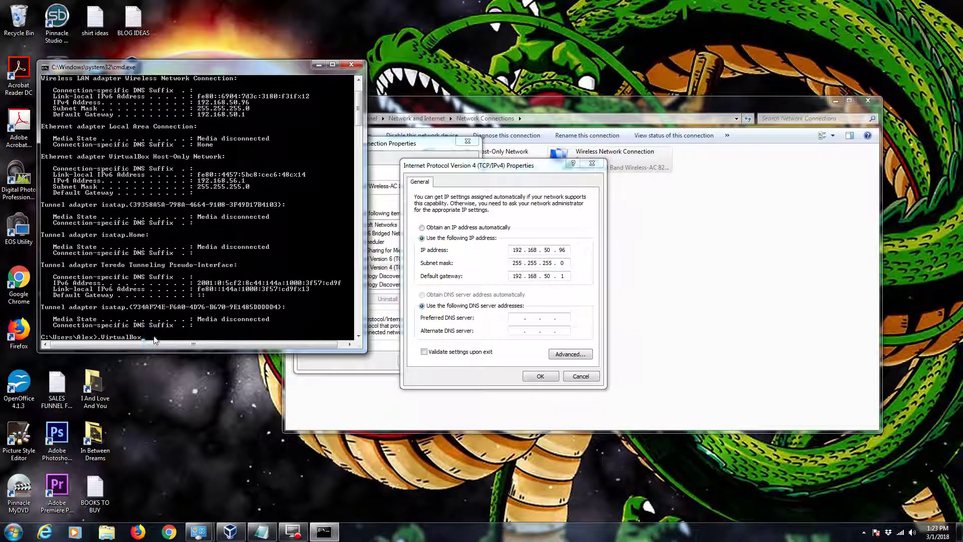
pyautogui.press('BackSpace')
pyautogui.press('BackSpace')
pyautogui.press('BackSpace')
pyautogui.press('BackSpace')
pyautogui.press('BackSpace')
pyautogui.press('BackSpace')
pyautogui.press('BackSpace')
pyautogui.press('BackSpace')
pyautogui.press('BackSpace')
pyautogui.press('BackSpace')
pyautogui.press('BackSpace')
# Step: Set the preferred DNS server to 192.168.50.1 and the alternate to 8.8.8.8, and accept the IPv4 properties
pyautogui.click(498, 325)
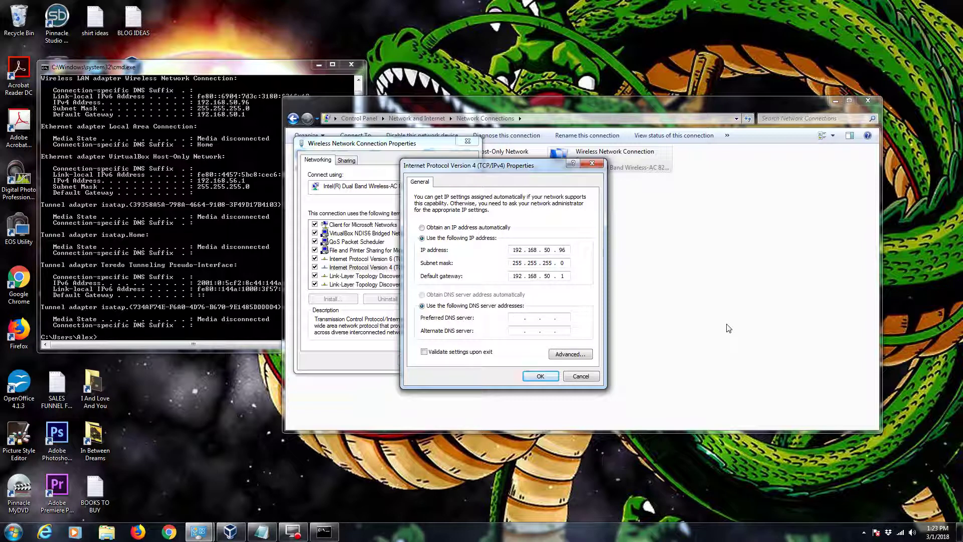
pyautogui.write('19')
pyautogui.write('2 . 168')
pyautogui.write('8')
pyautogui.click(540, 376)
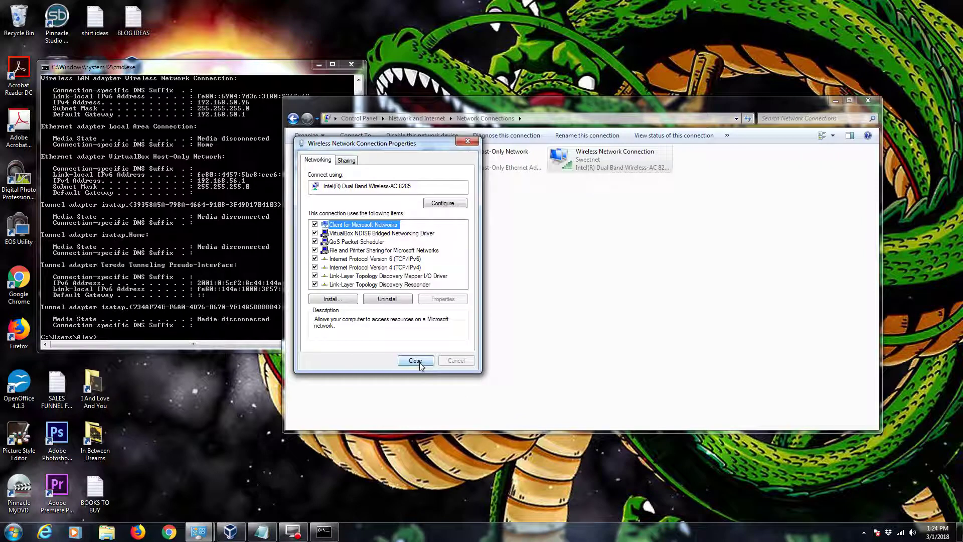
# Step: Review the entered IPv4 settings of the wireless connection and close its properties
pyautogui.doubleClick(398, 268)
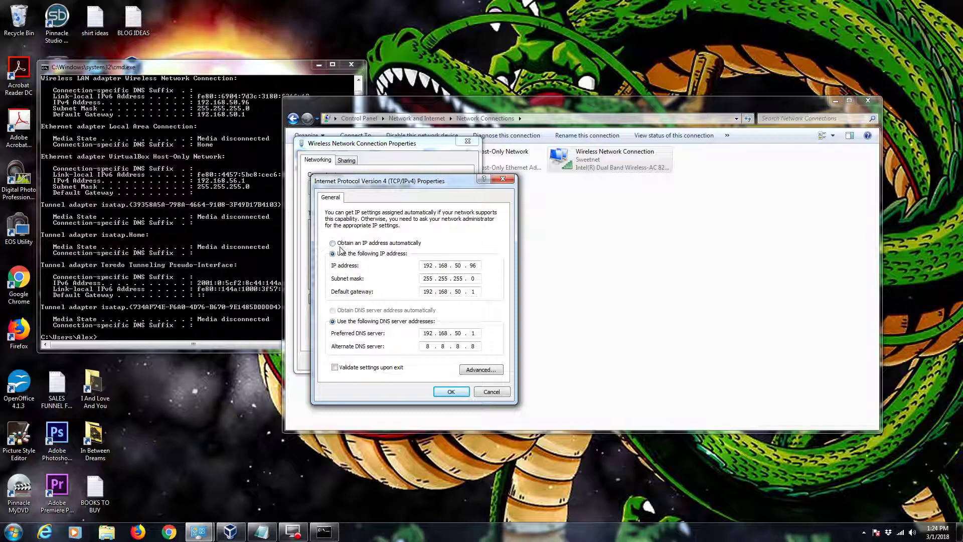
pyautogui.click(451, 391)
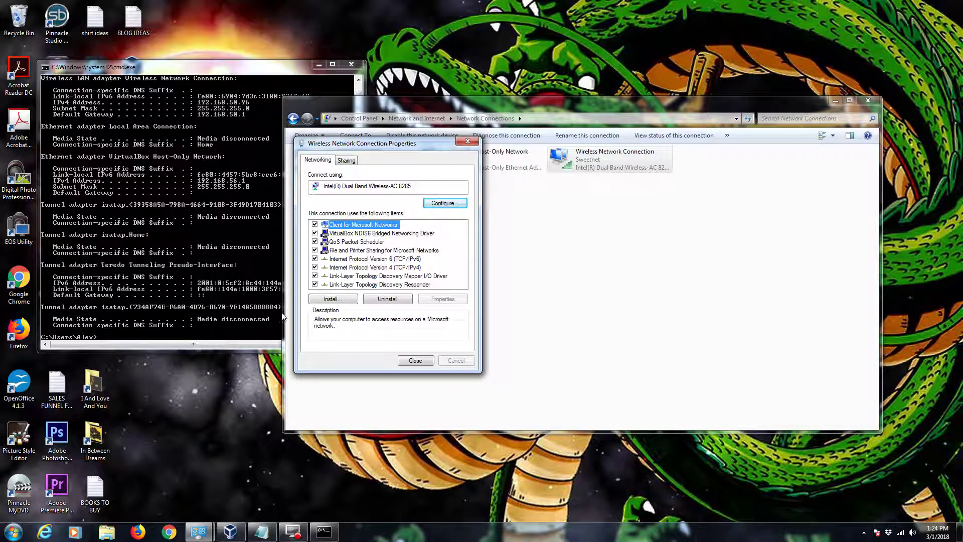
pyautogui.doubleClick(375, 268)
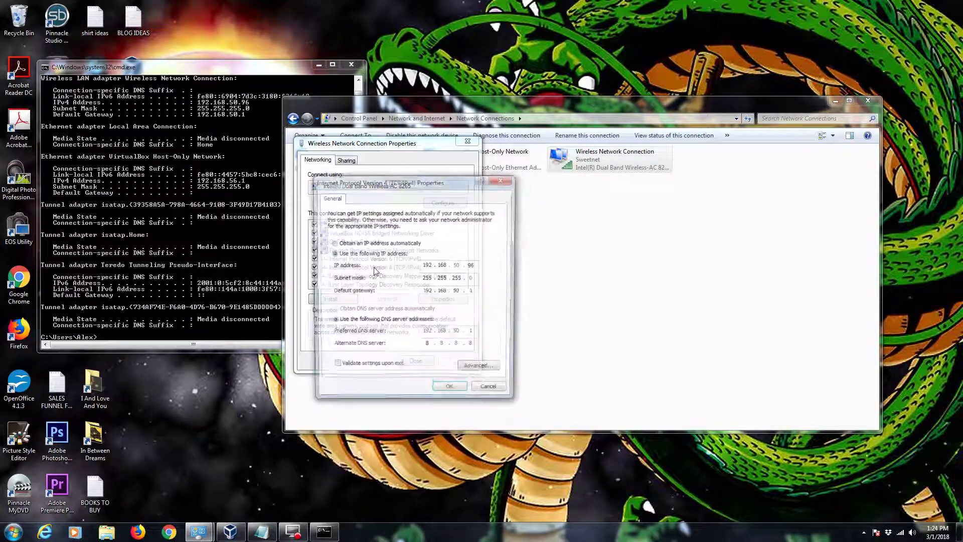
pyautogui.click(487, 390)
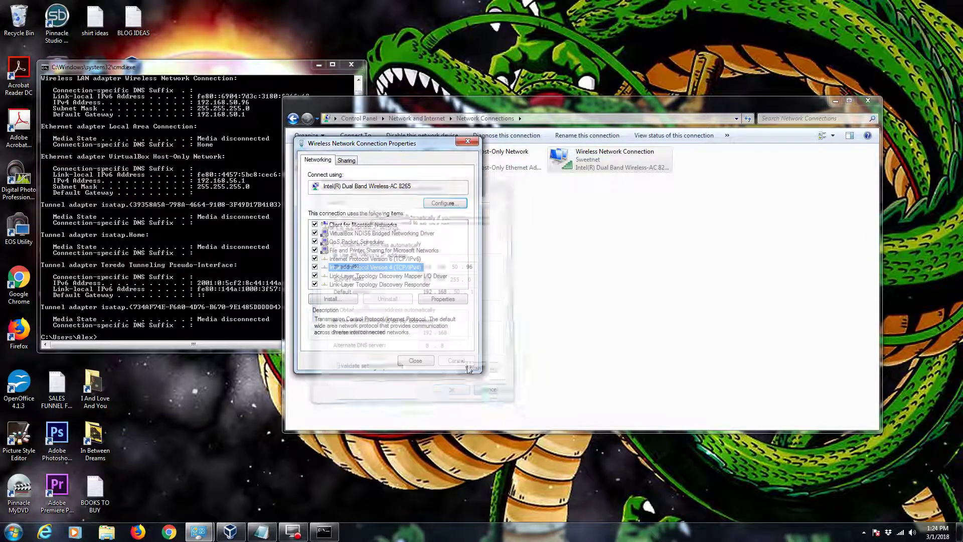
pyautogui.click(416, 361)
# Step: Move the Network Connections window clear of the Command Prompt and return to the command line
pyautogui.moveTo(499, 110); pyautogui.dragTo(566, 18)
pyautogui.click(282, 74)
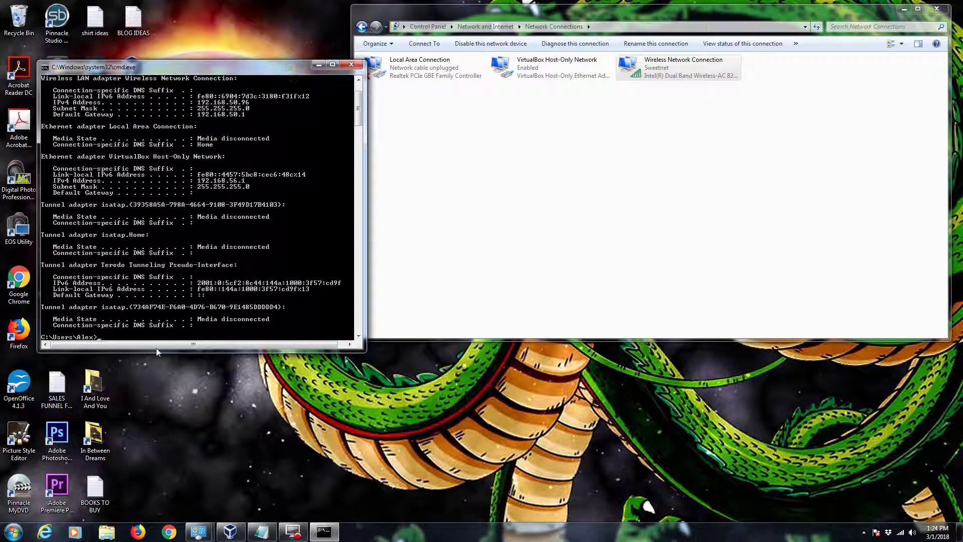